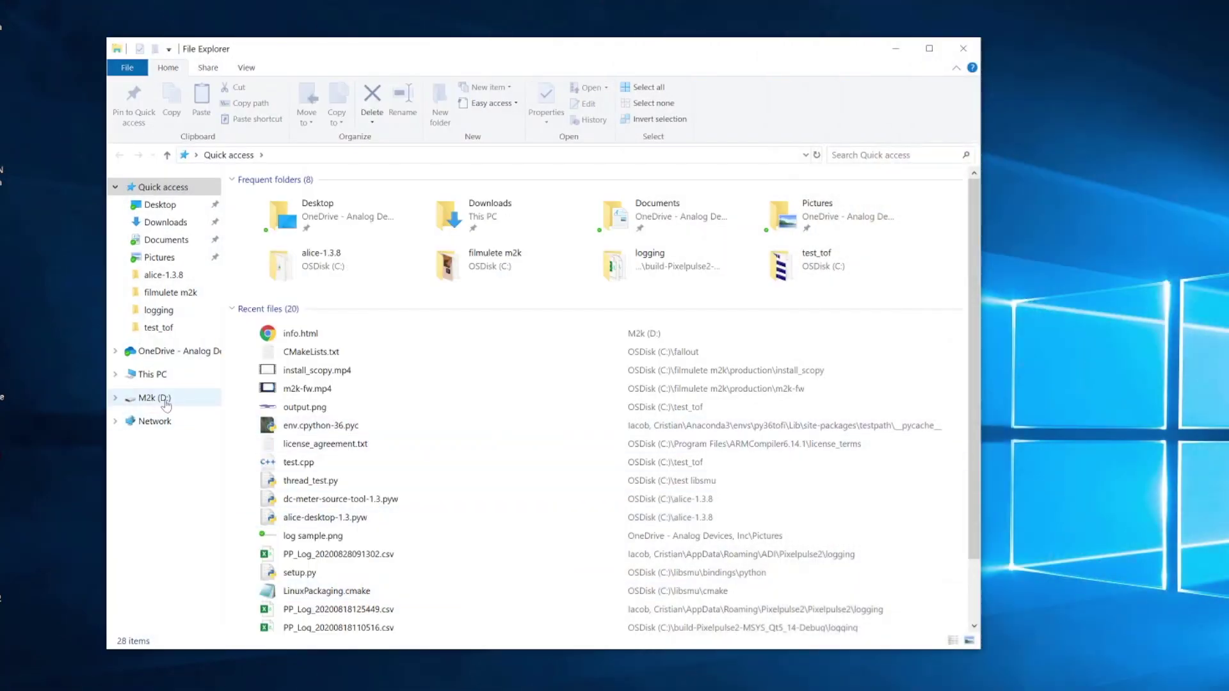
Open info.html from the M2k (D:) drive in the browser.
{"action": "left_click", "coordinate": [165, 401]}
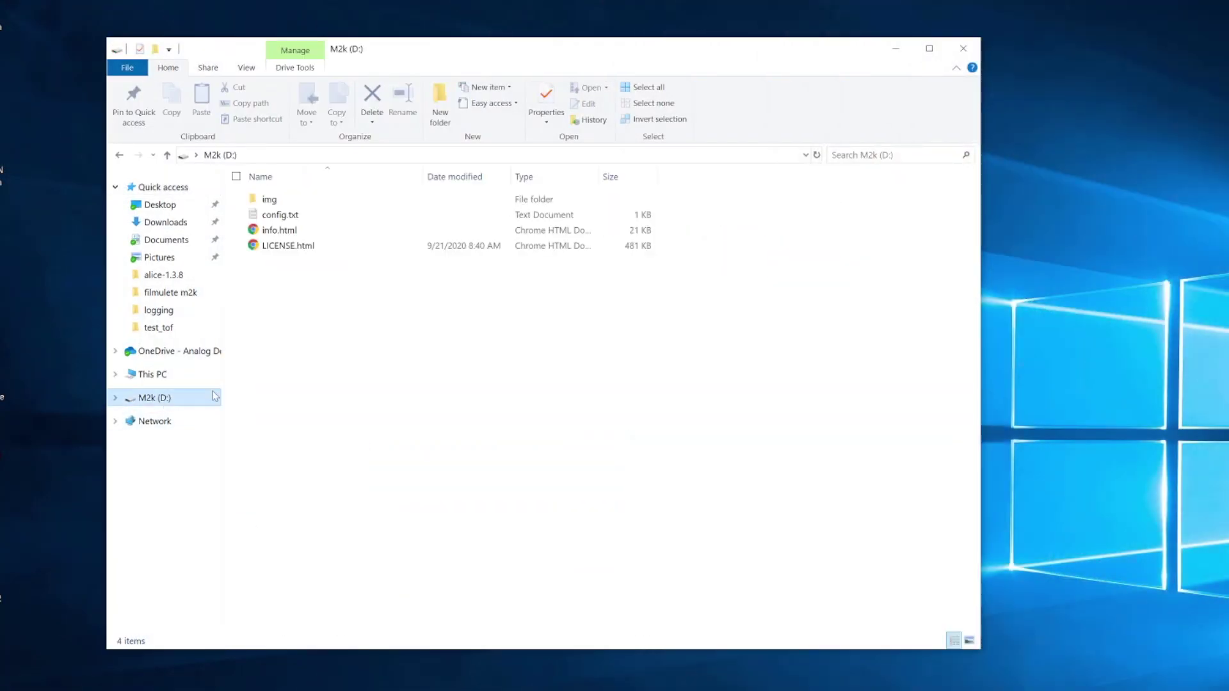
{"action": "left_click", "coordinate": [281, 231]}
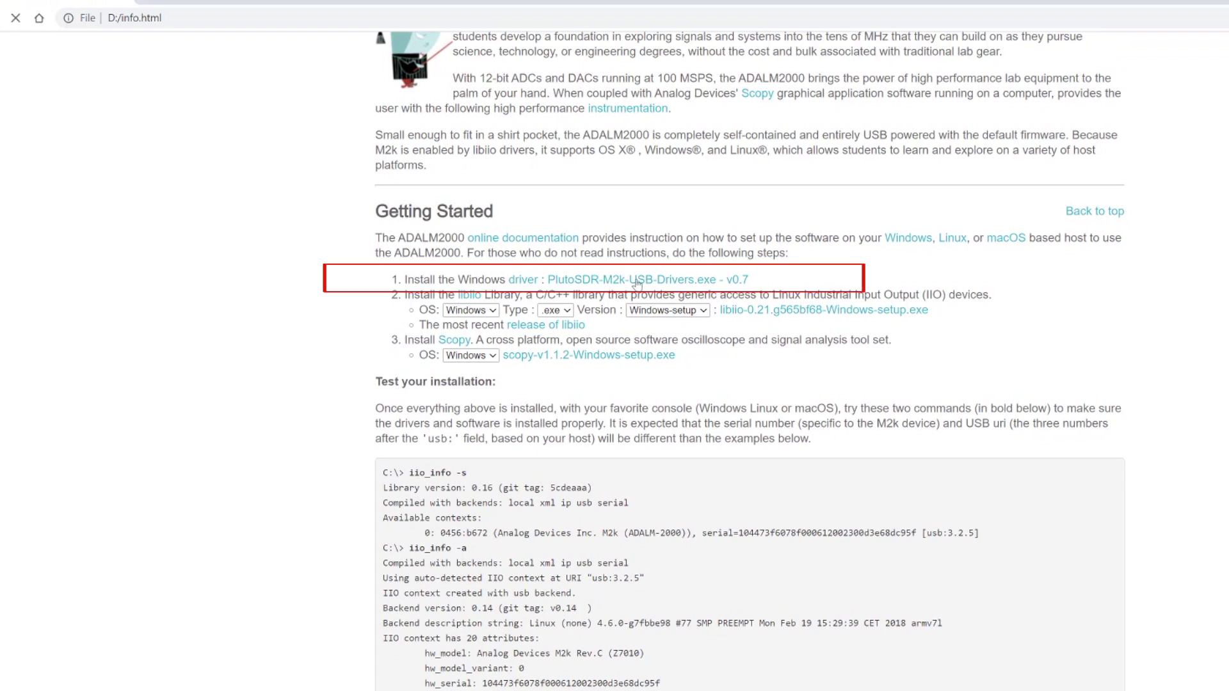
Download PlutoSDR-M2k-USB-Drivers.exe and install it elevated into the default folder, completing the driver wizard.
{"action": "left_click", "coordinate": [637, 282]}
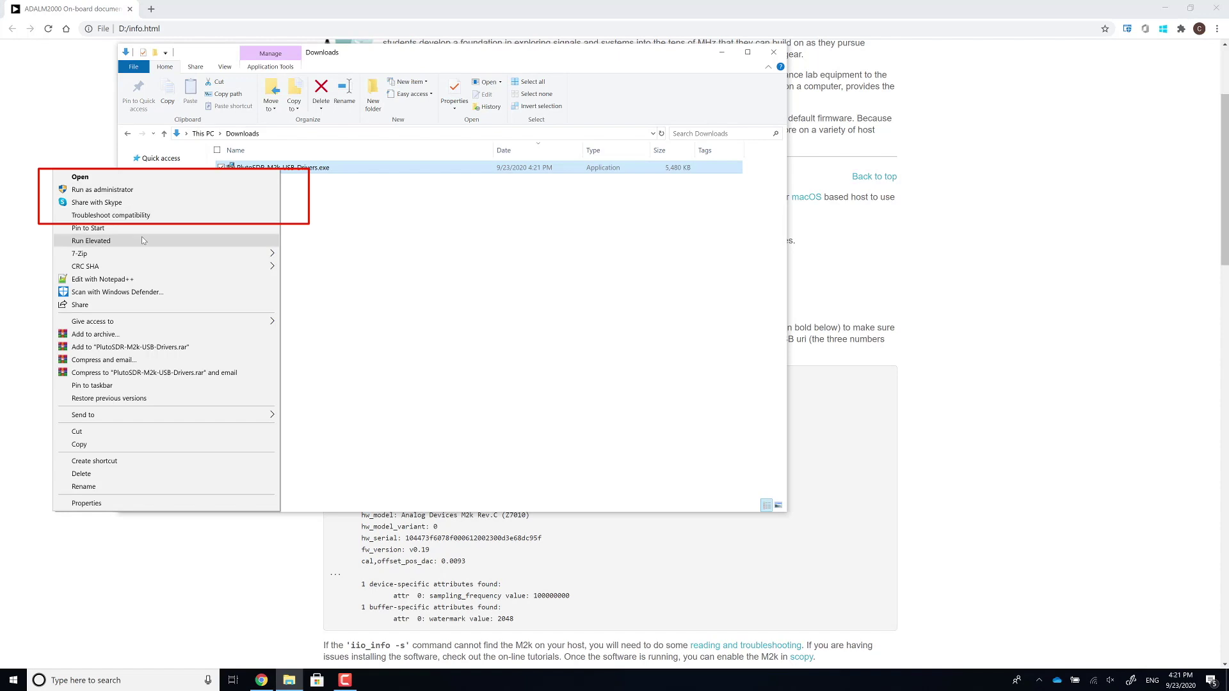
{"action": "left_click", "coordinate": [142, 240]}
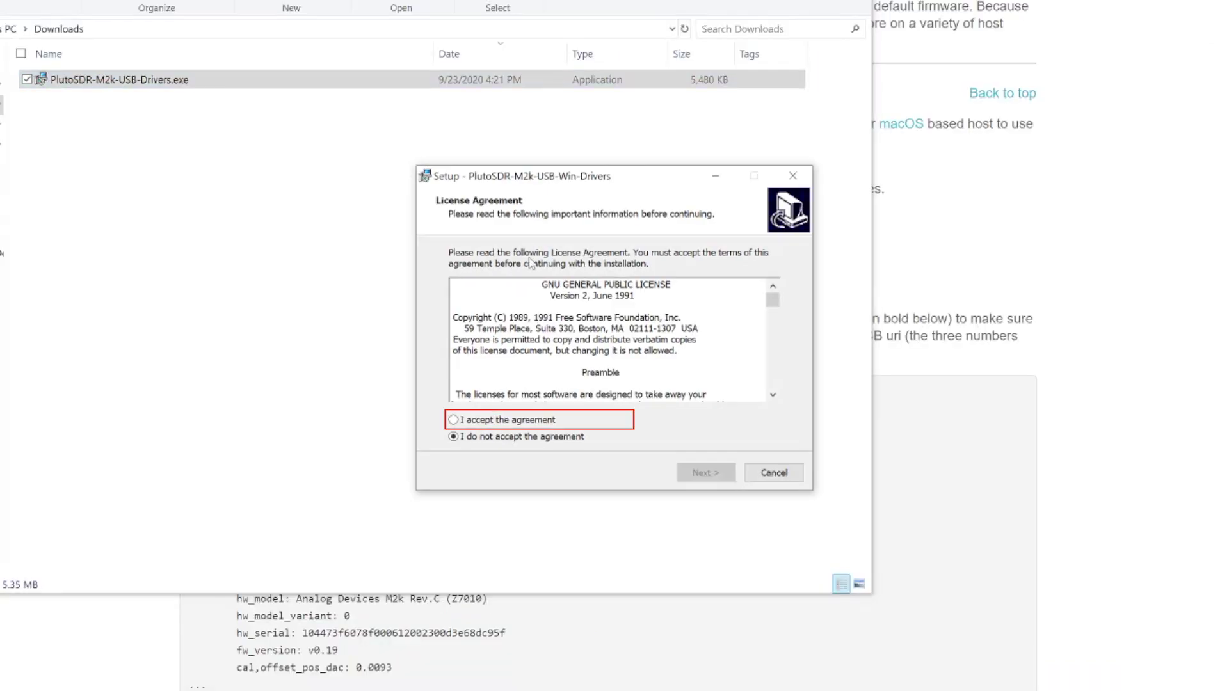
{"action": "left_click", "coordinate": [512, 422]}
{"action": "left_click", "coordinate": [696, 474]}
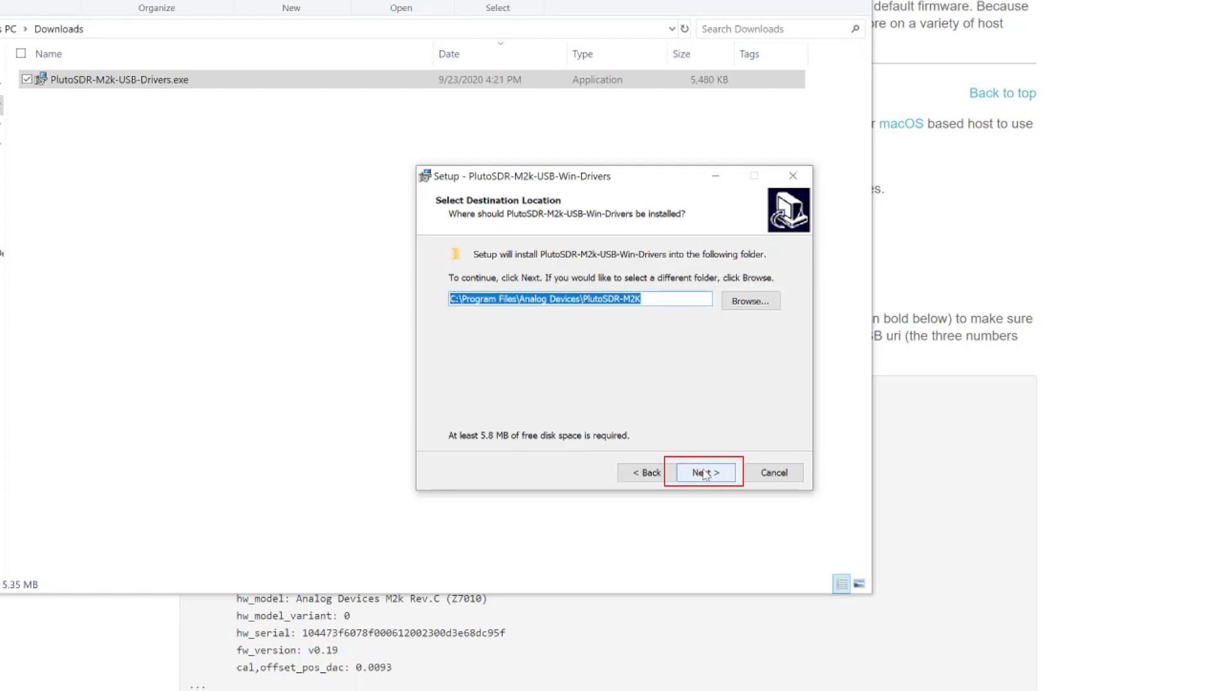
{"action": "left_click", "coordinate": [705, 474]}
{"action": "left_click", "coordinate": [707, 473]}
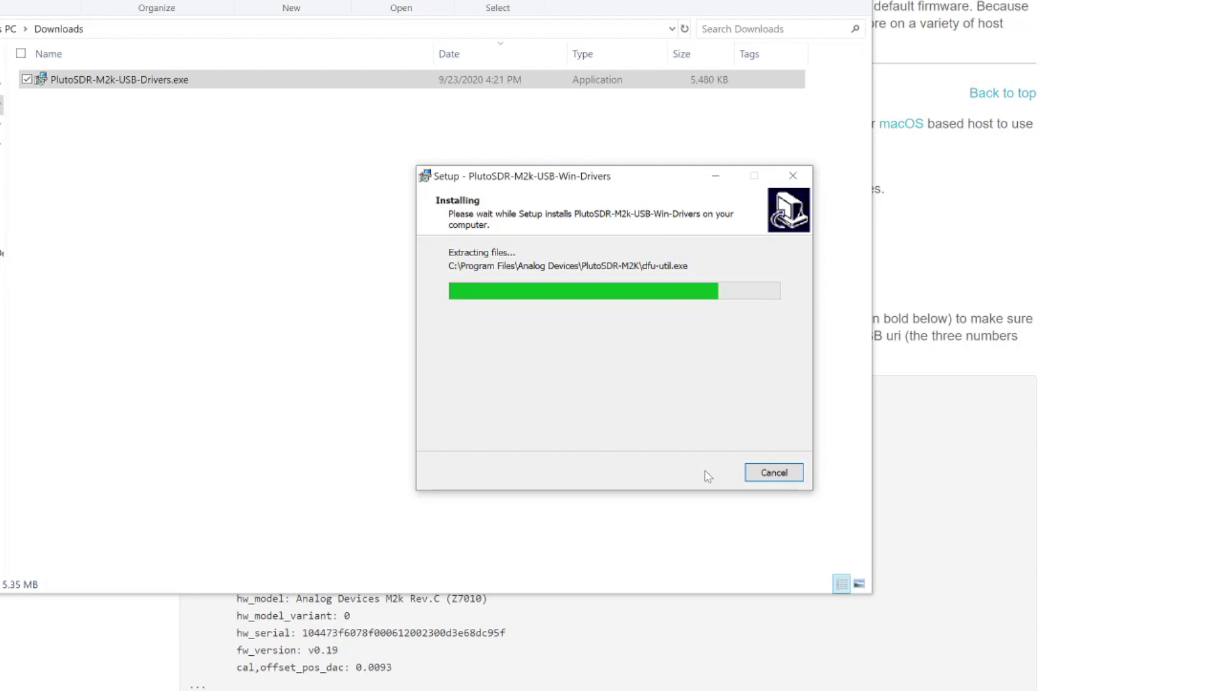
{"action": "left_click", "coordinate": [230, 350]}
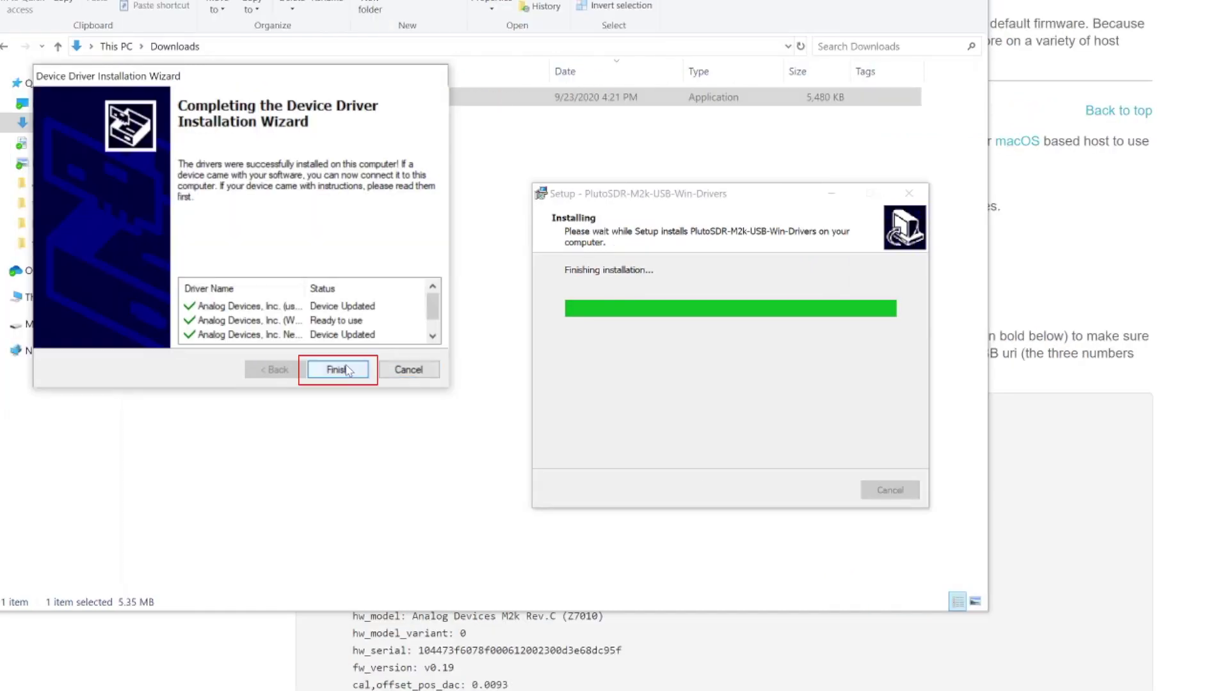
{"action": "left_click", "coordinate": [338, 370]}
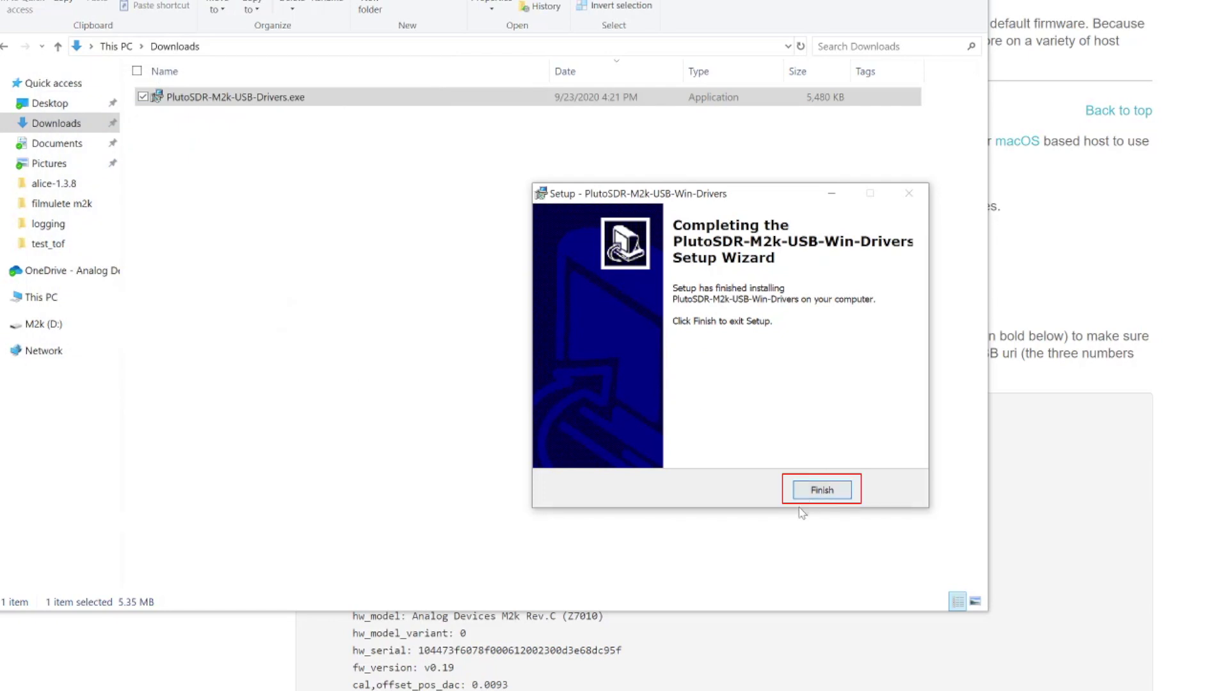
Close the driver setup and download libiio as a Windows .exe Windows-setup package.
{"action": "left_click", "coordinate": [819, 490]}
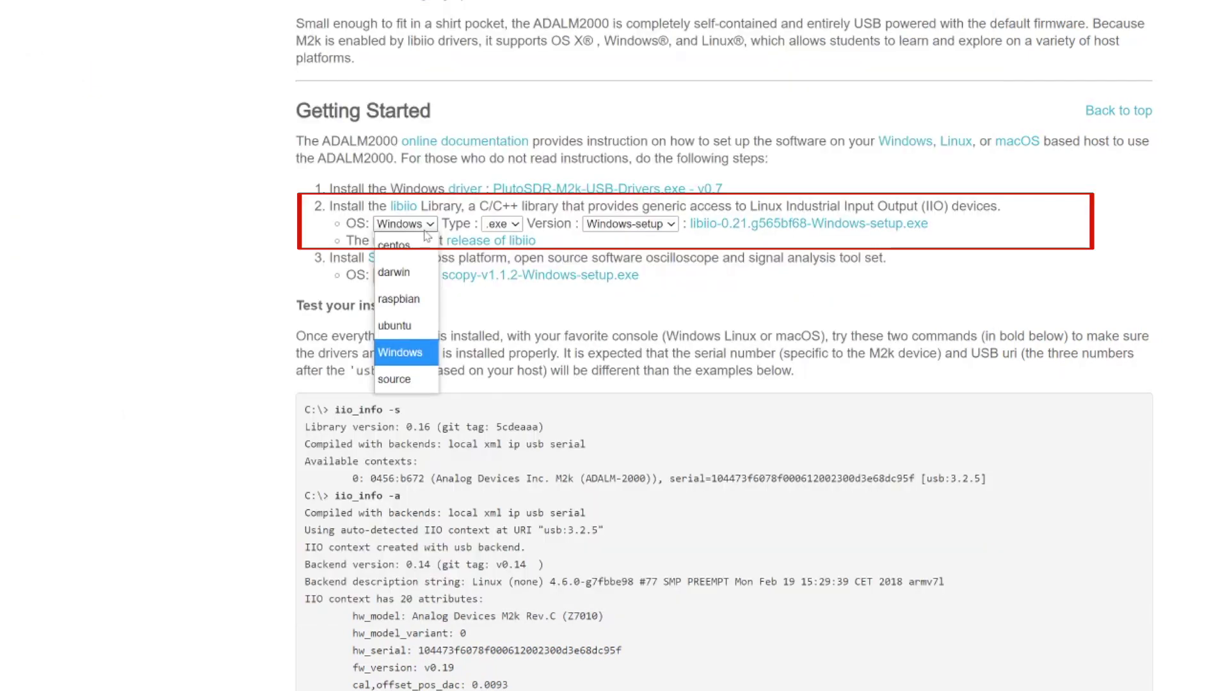
{"action": "left_click", "coordinate": [426, 236]}
{"action": "left_click", "coordinate": [499, 224]}
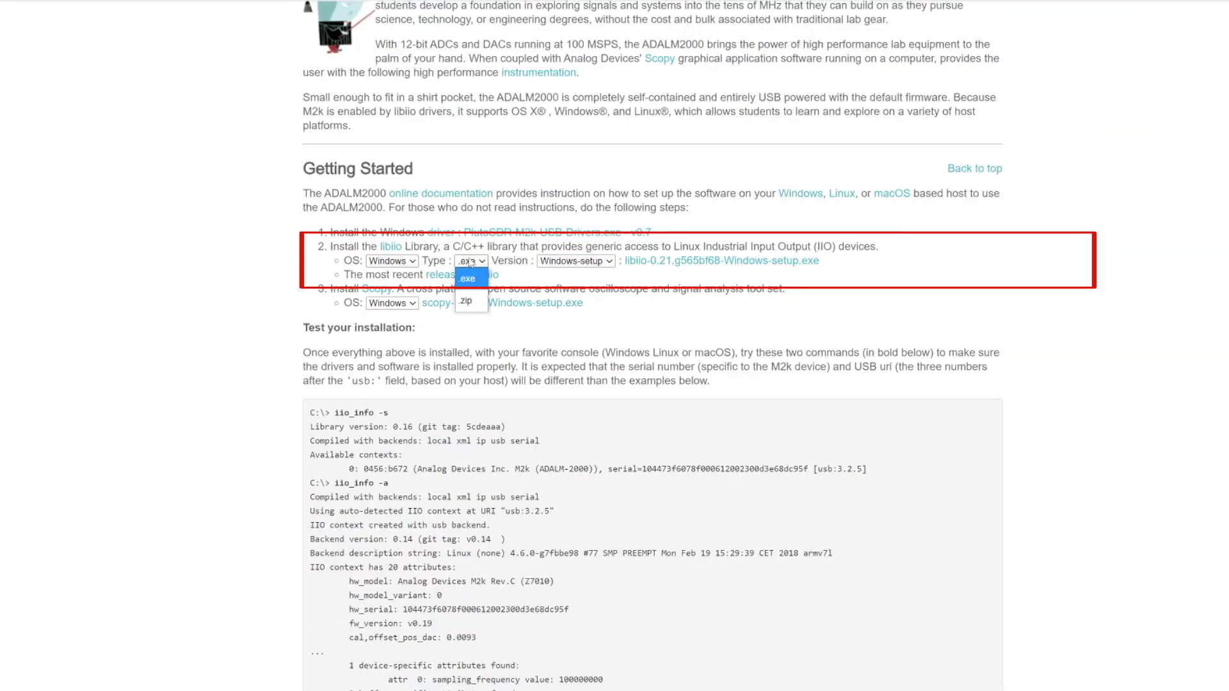
{"action": "left_click", "coordinate": [471, 263]}
{"action": "left_click", "coordinate": [569, 262]}
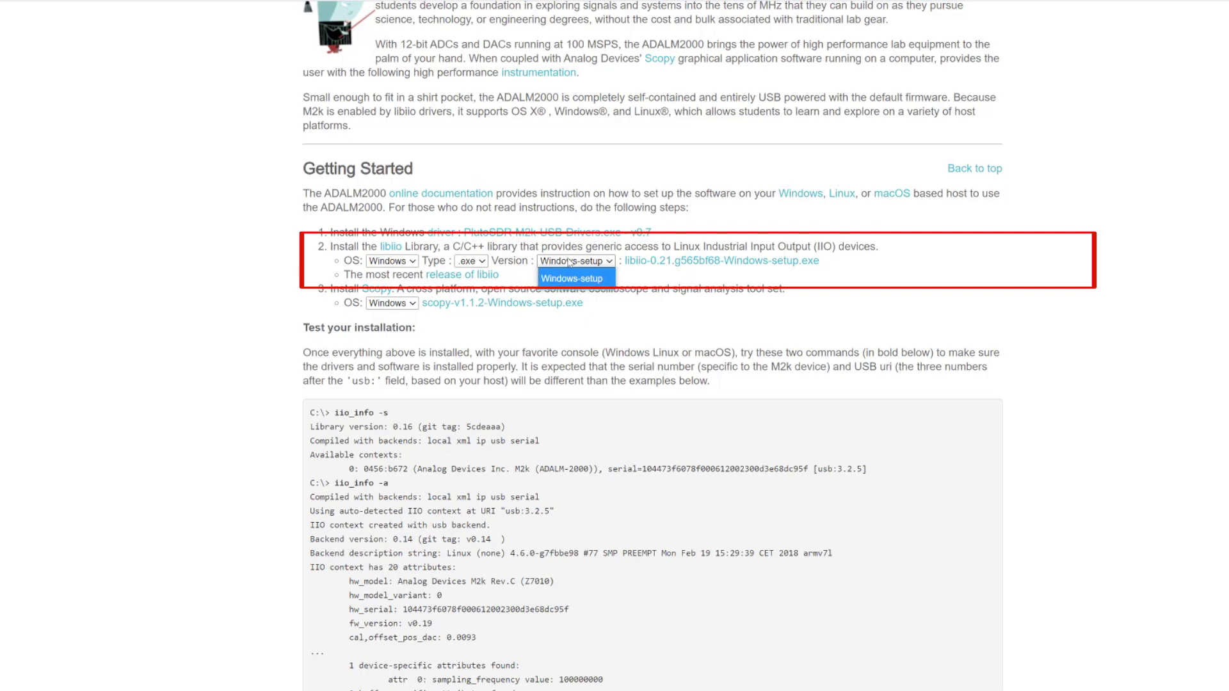
{"action": "left_click", "coordinate": [569, 262]}
{"action": "left_click", "coordinate": [698, 263]}
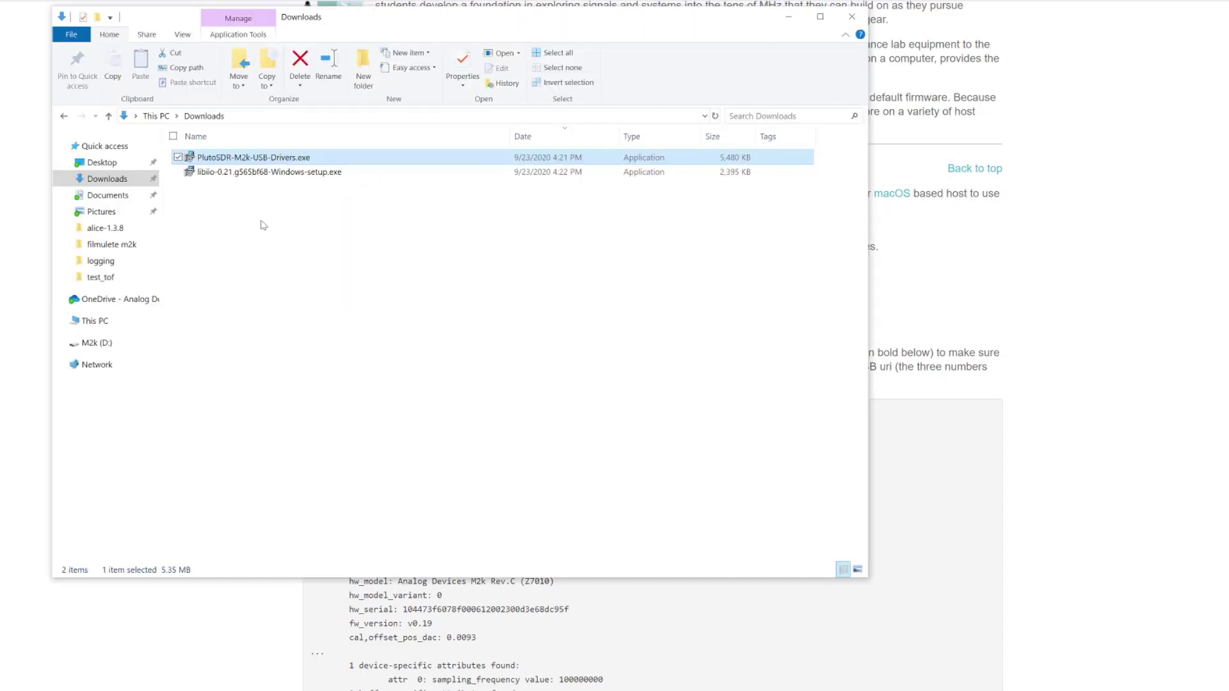
Run the libiio setup elevated in English, accept the license, and start the install.
{"action": "left_click", "coordinate": [269, 170]}
{"action": "right_click", "coordinate": [269, 170]}
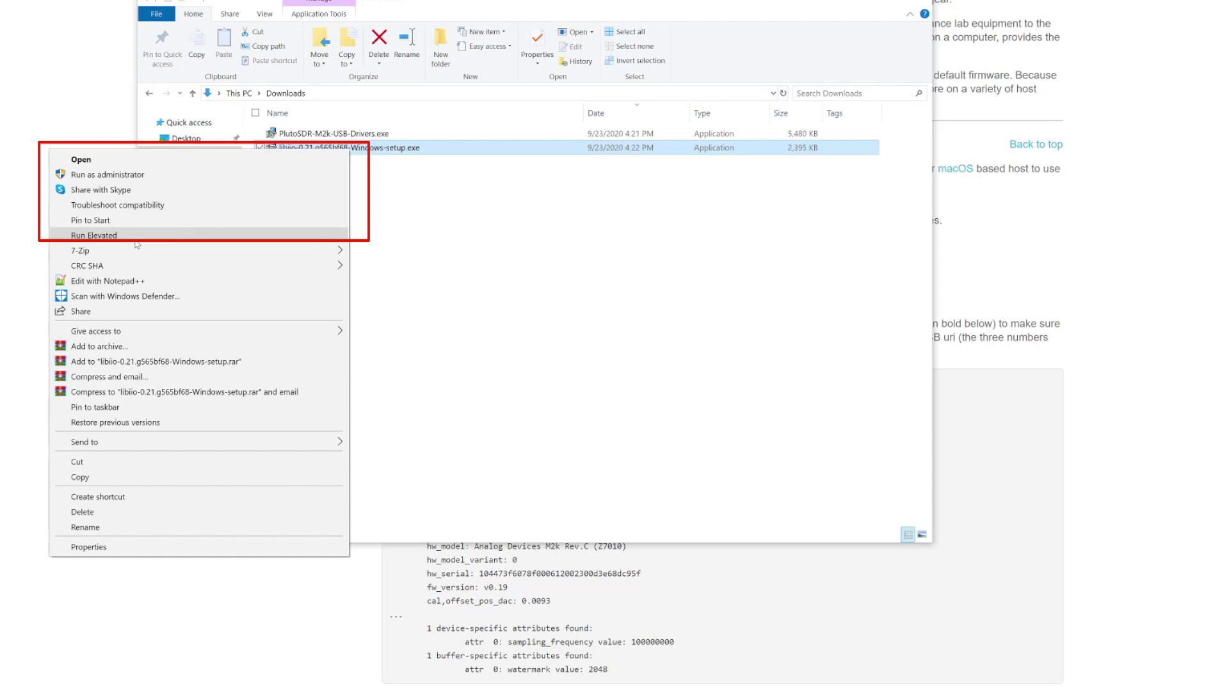
{"action": "left_click", "coordinate": [136, 241]}
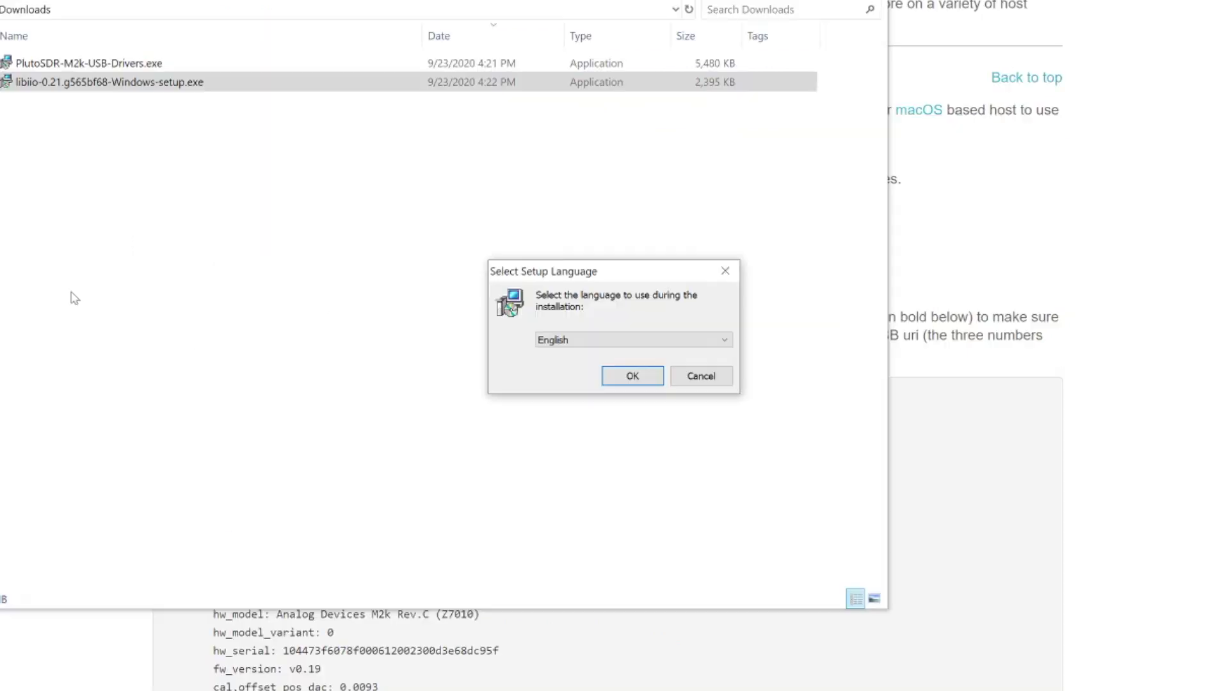
{"action": "left_click", "coordinate": [639, 381]}
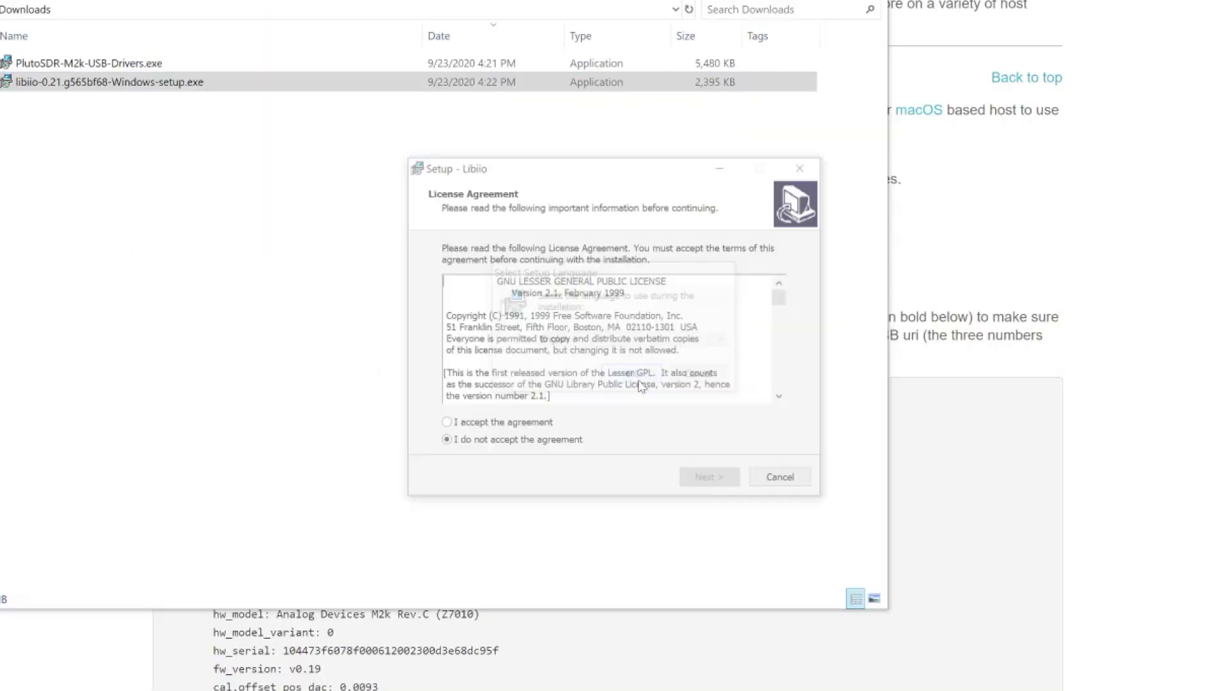
{"action": "left_click", "coordinate": [520, 423]}
{"action": "left_click", "coordinate": [710, 481]}
{"action": "left_click", "coordinate": [710, 481]}
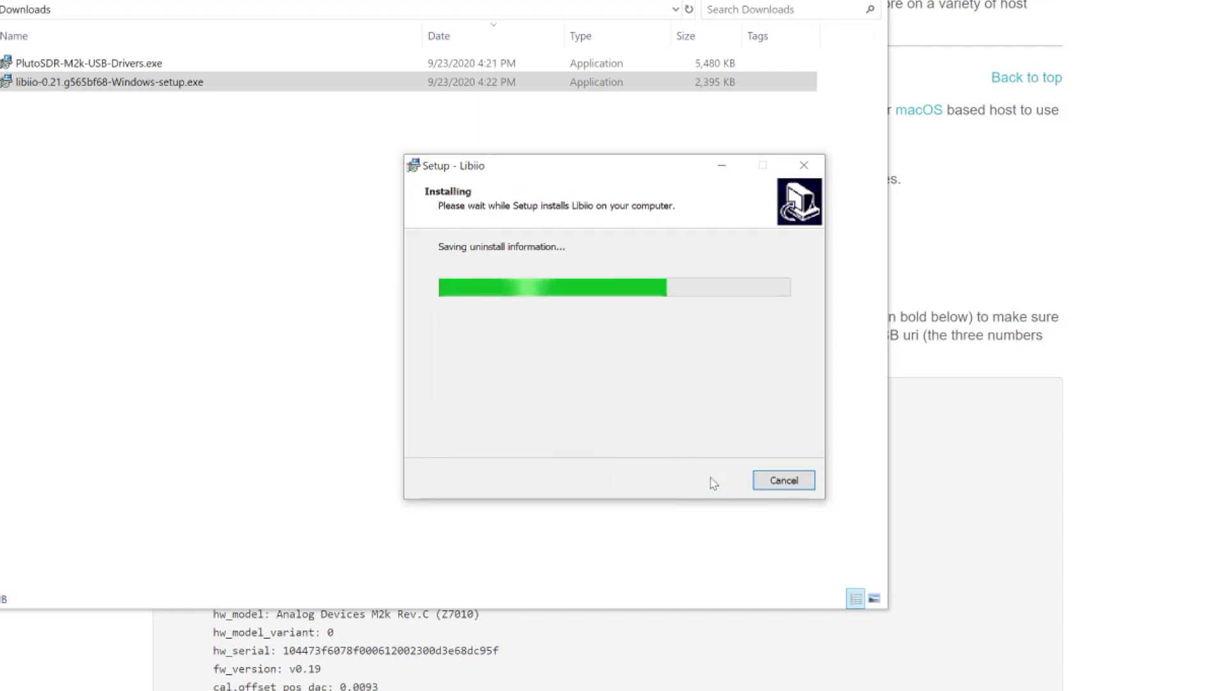
Close the libiio installer, run iio_info -a, then run iio_info -u usb:1.11.5.
{"action": "left_click", "coordinate": [712, 481]}
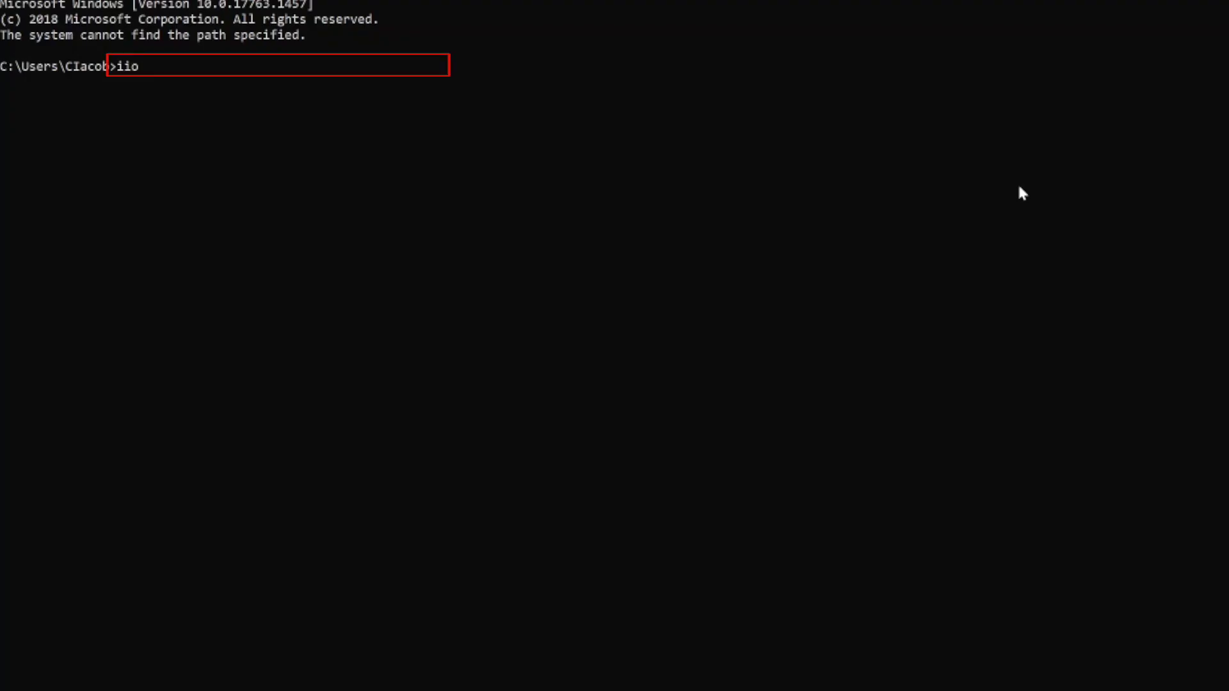
{"action": "type", "text": "_info -a"}
{"action": "key", "text": "Return"}
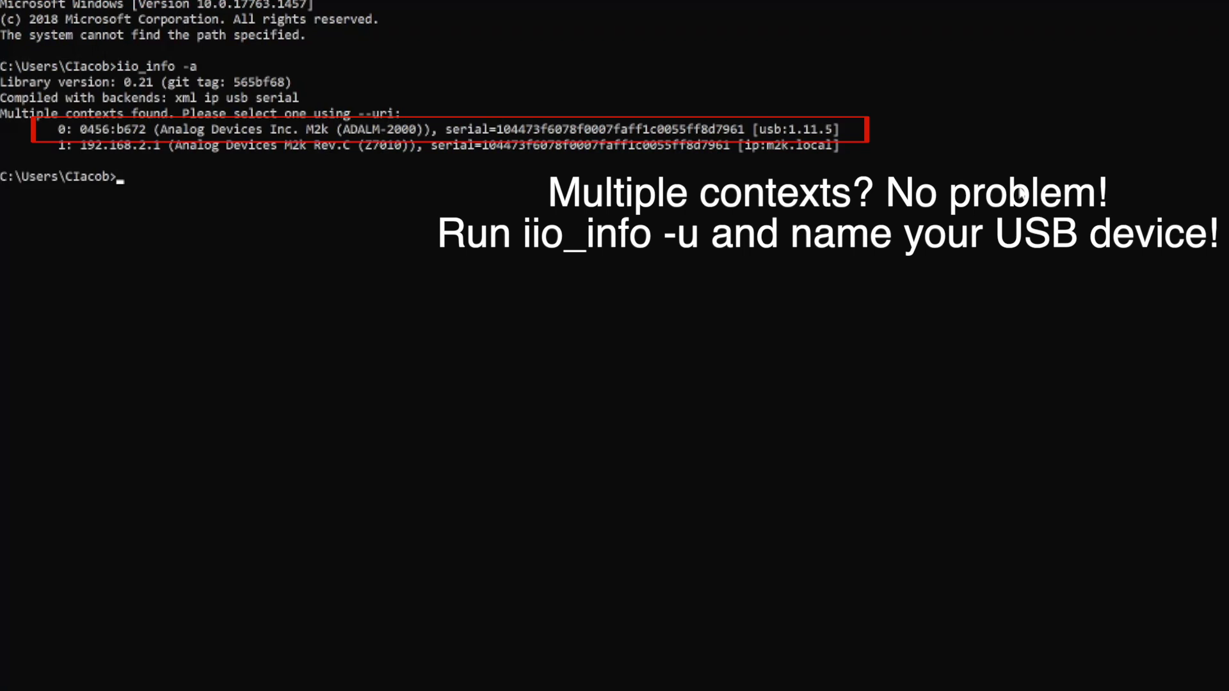
{"action": "type", "text": "iio_info -u usb:1.11.5"}
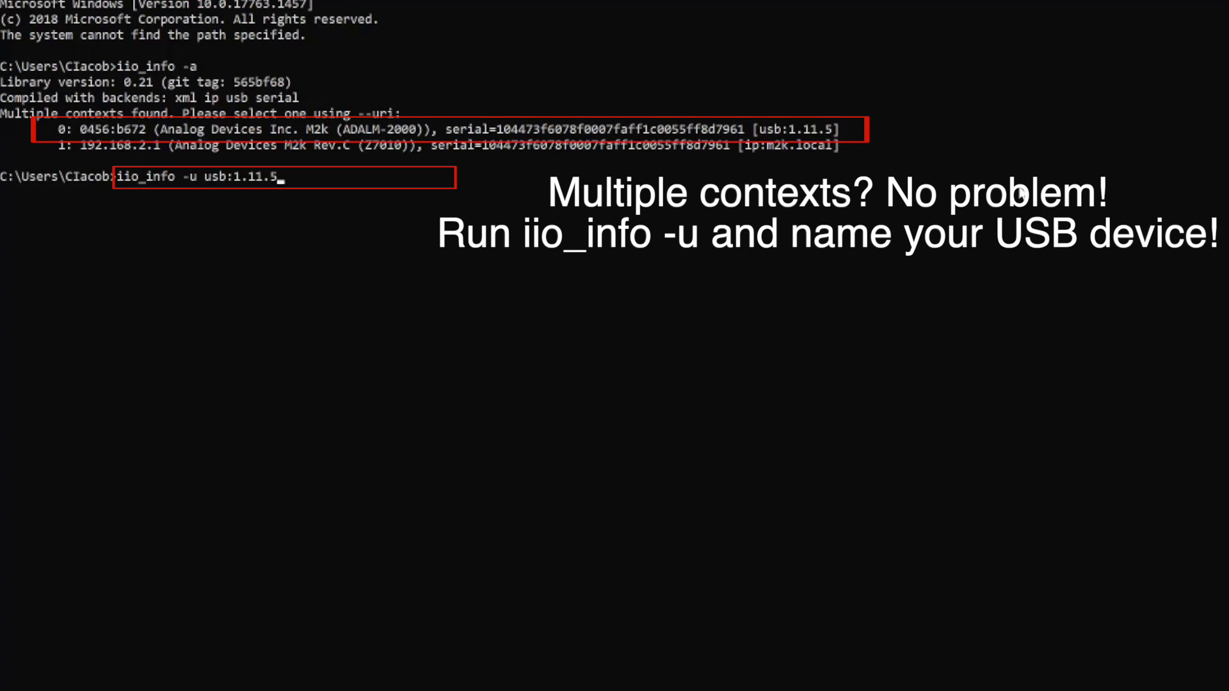
{"action": "key", "text": "Return"}
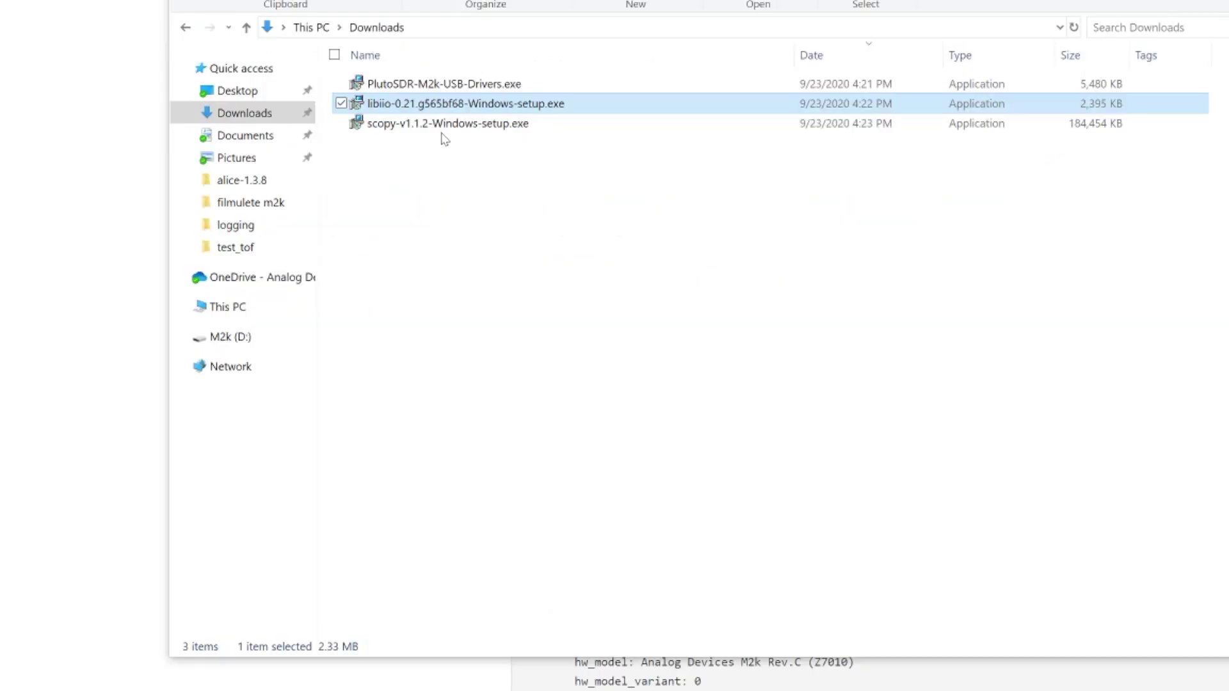
Run the Scopy 1.1.2 setup elevated in English and accept its license.
{"action": "left_click", "coordinate": [447, 132]}
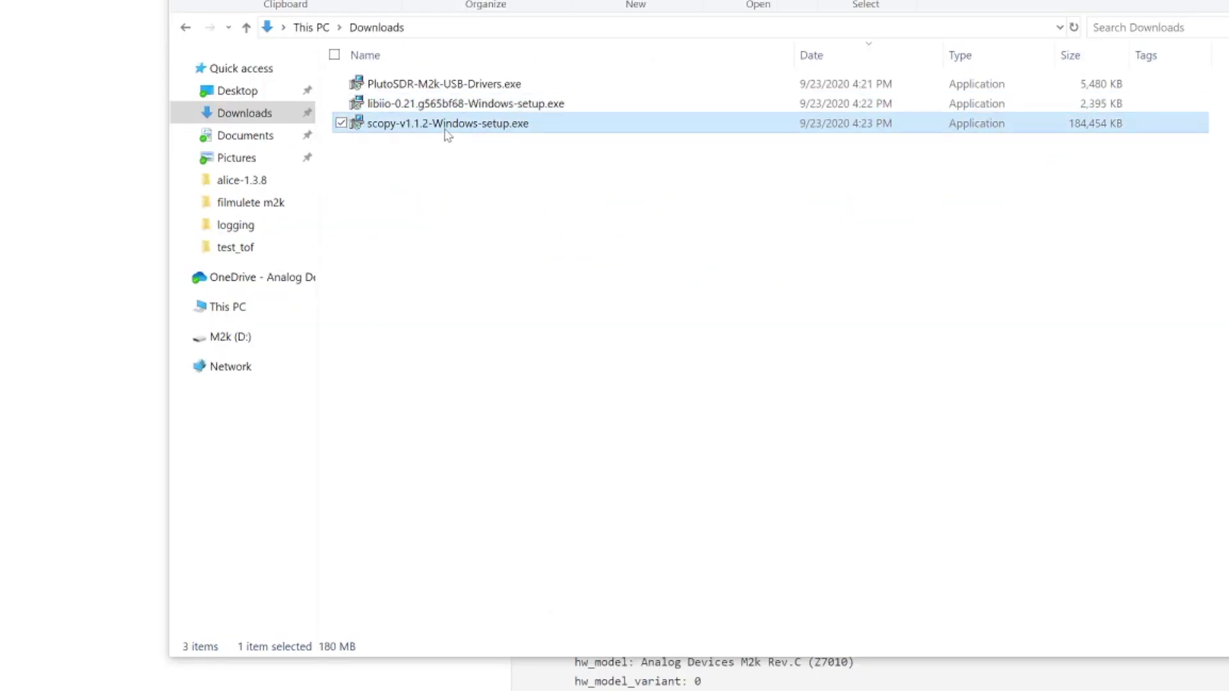
{"action": "right_click", "coordinate": [446, 132]}
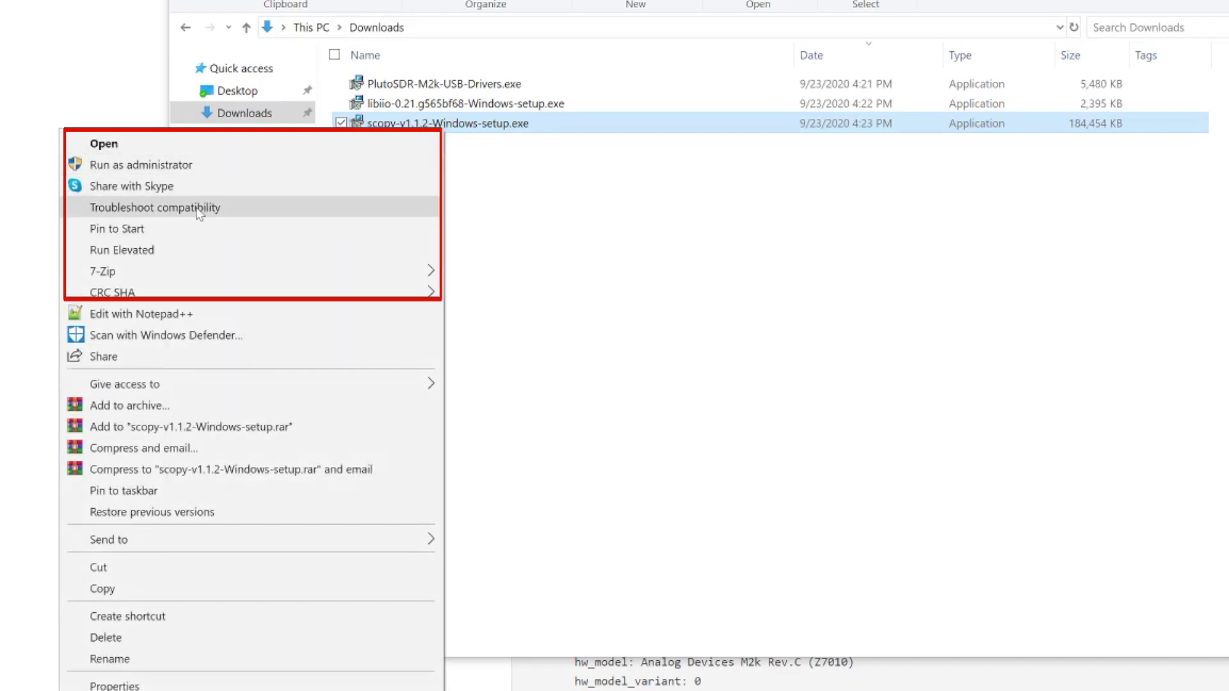
{"action": "left_click", "coordinate": [175, 248]}
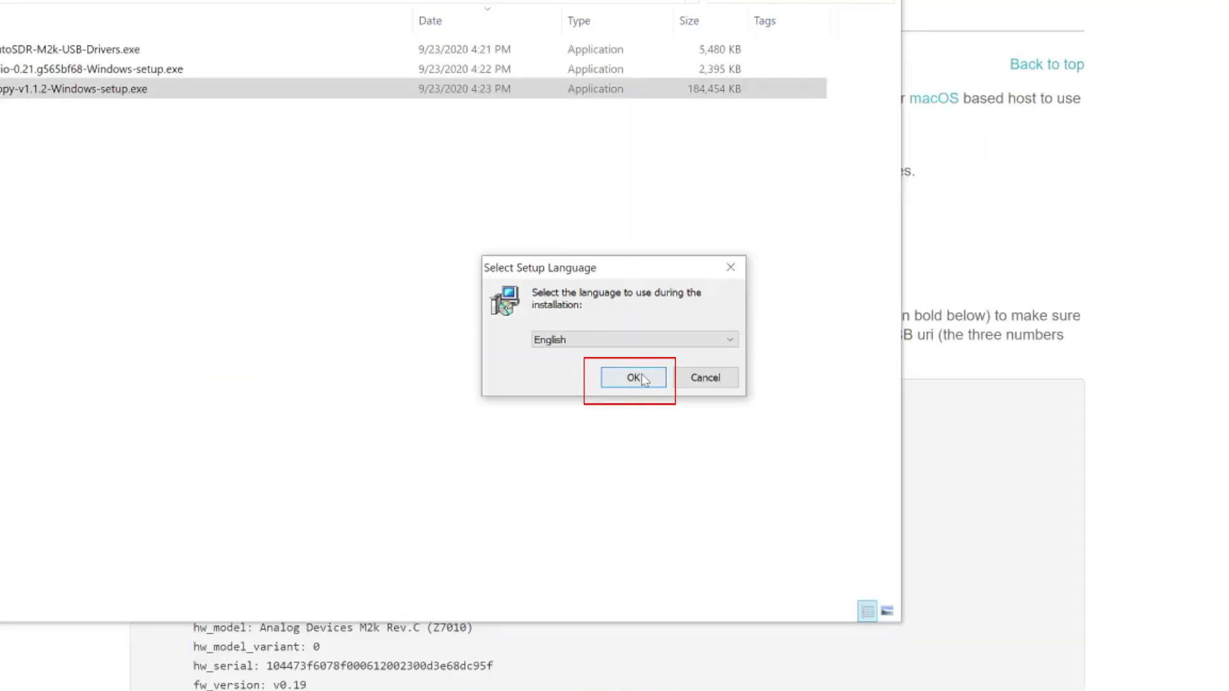
{"action": "left_click", "coordinate": [633, 378]}
{"action": "left_click", "coordinate": [530, 428]}
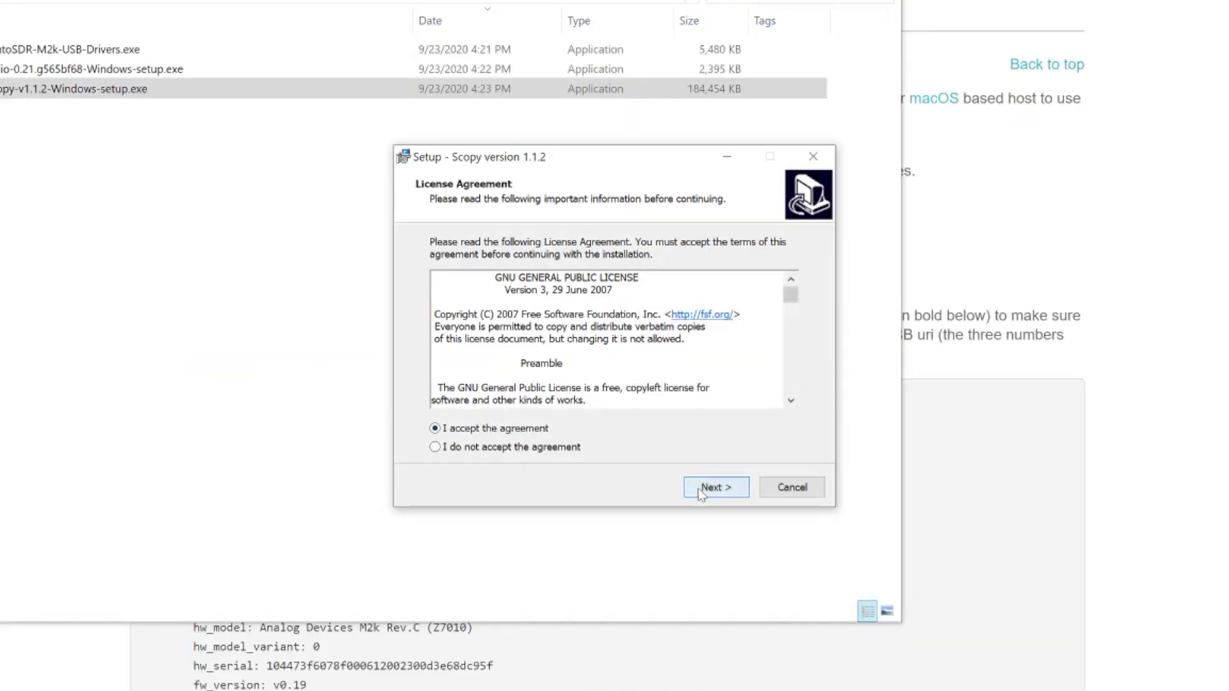
{"action": "left_click", "coordinate": [702, 491]}
Install Scopy with default location, Scopy Start Menu folder and desktop shortcut, restart later, then launch it.
{"action": "left_click", "coordinate": [726, 489]}
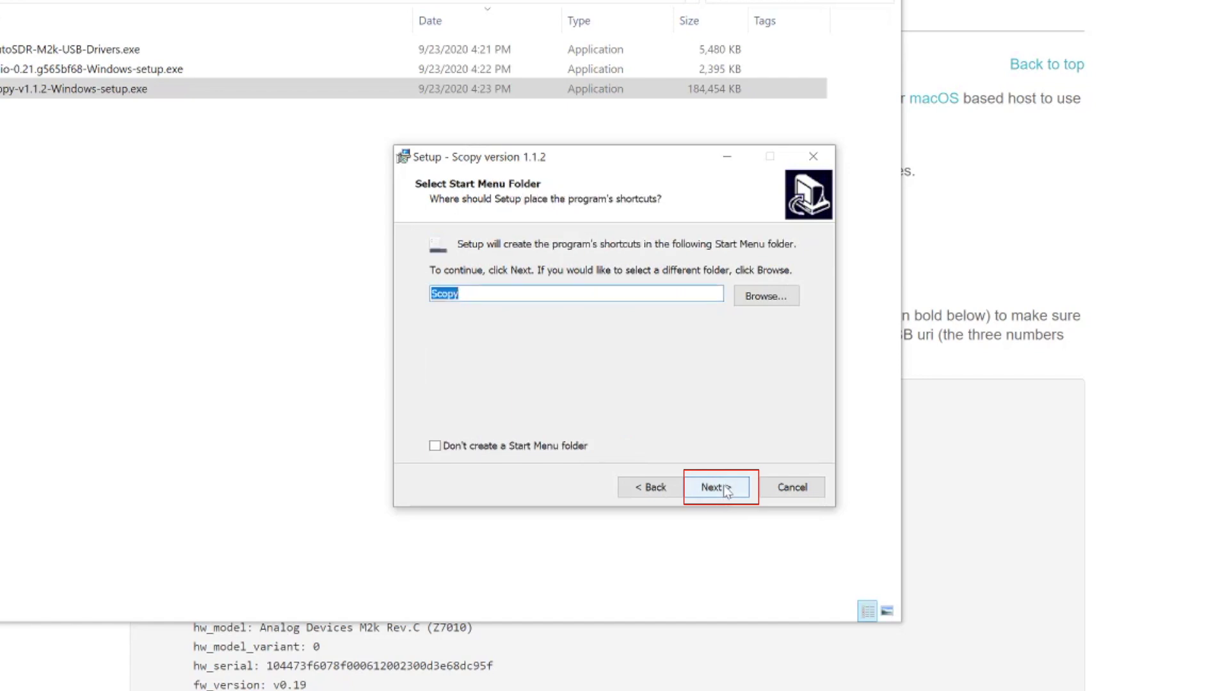
{"action": "left_click", "coordinate": [727, 490]}
{"action": "left_click", "coordinate": [726, 490]}
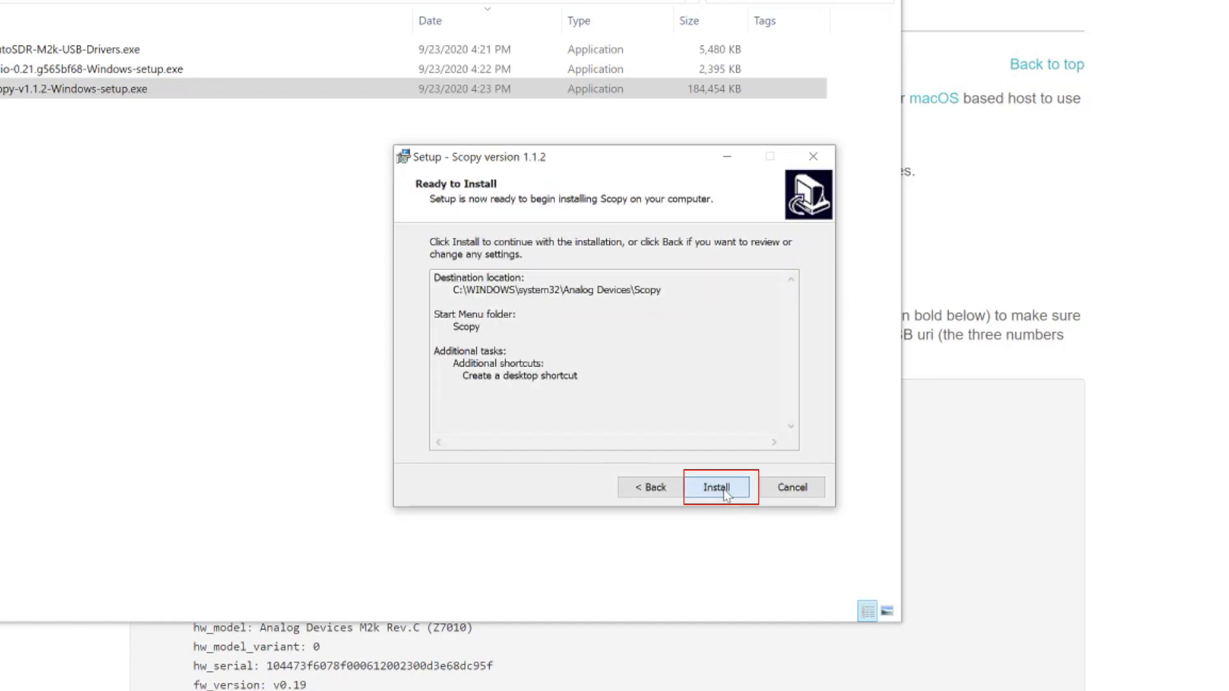
{"action": "left_click", "coordinate": [725, 492]}
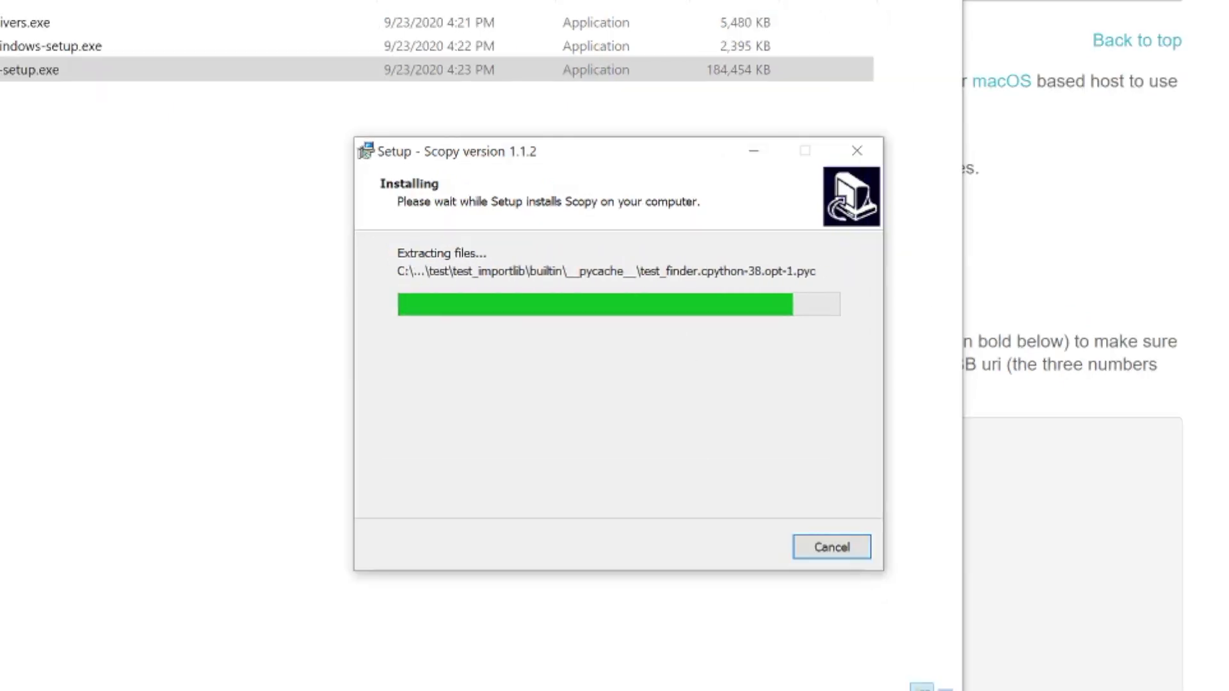
{"action": "left_click", "coordinate": [978, 36]}
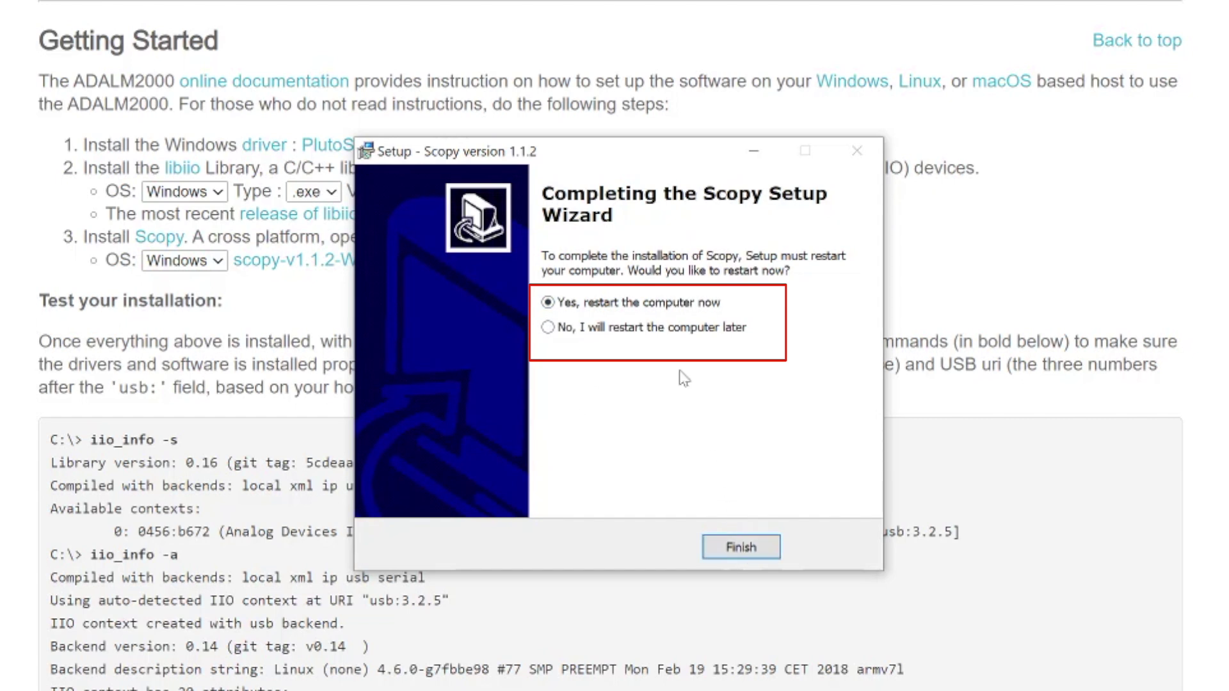
{"action": "left_click", "coordinate": [677, 328]}
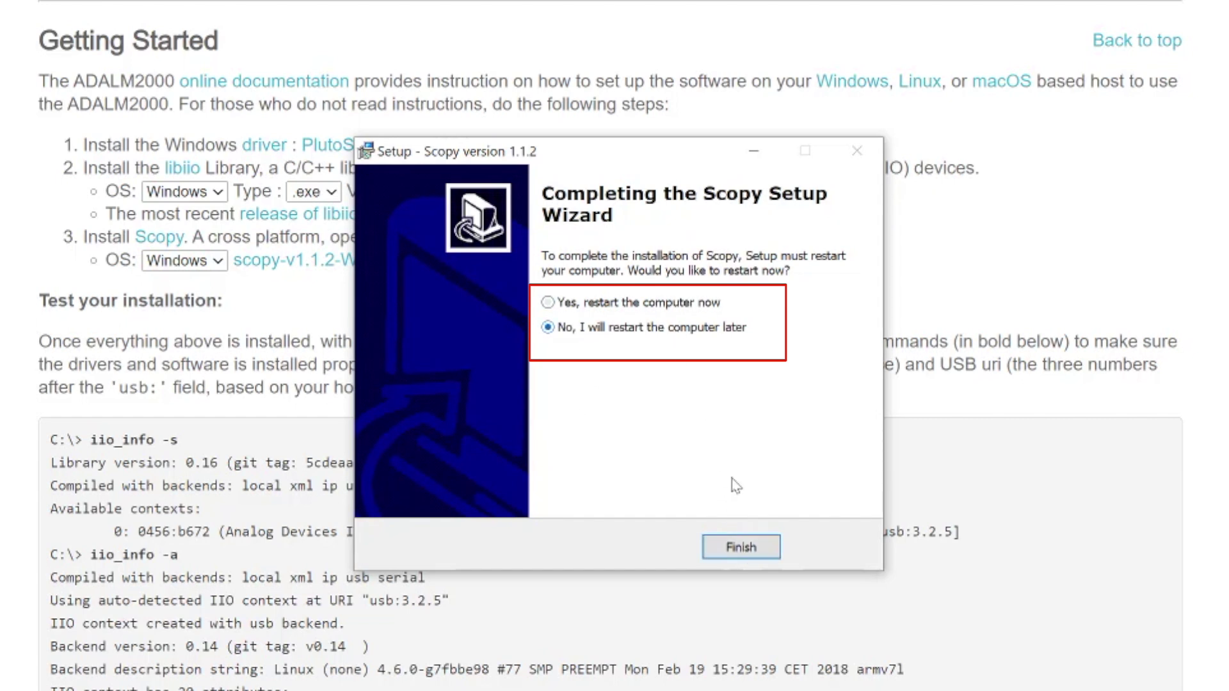
{"action": "left_click", "coordinate": [762, 551]}
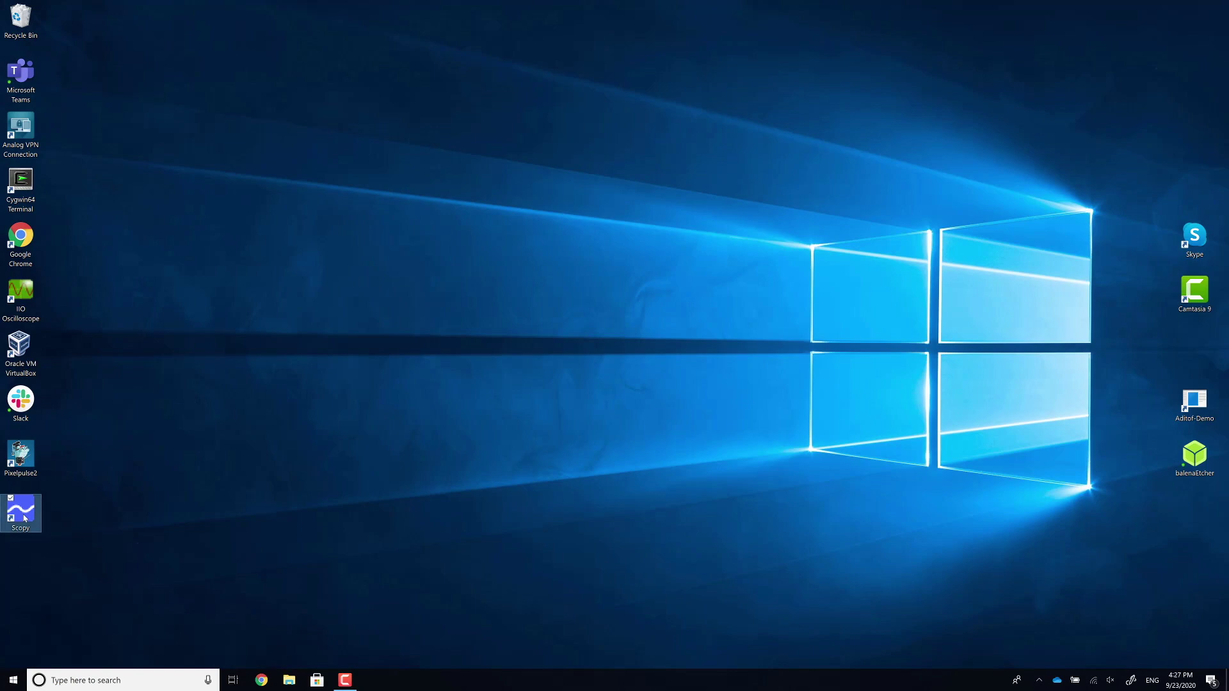
{"action": "double_click", "coordinate": [24, 519]}
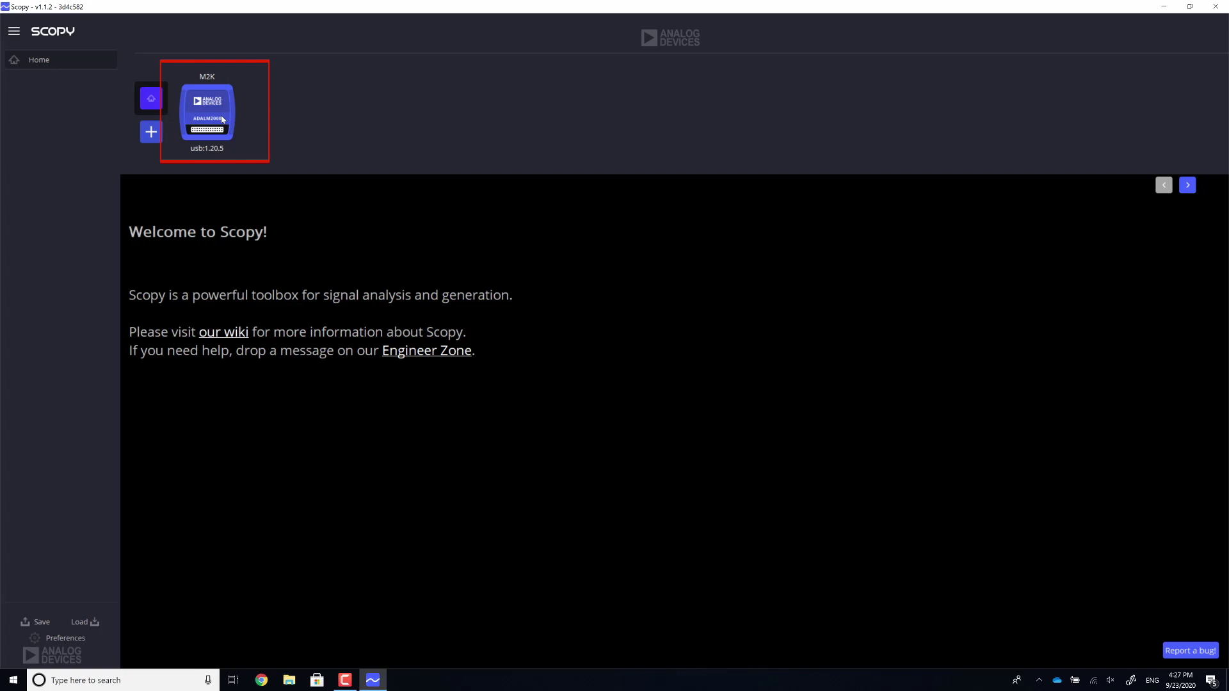
Open the M2K tile's info page showing firmware v0.26 and connect to the device.
{"action": "left_click", "coordinate": [222, 120]}
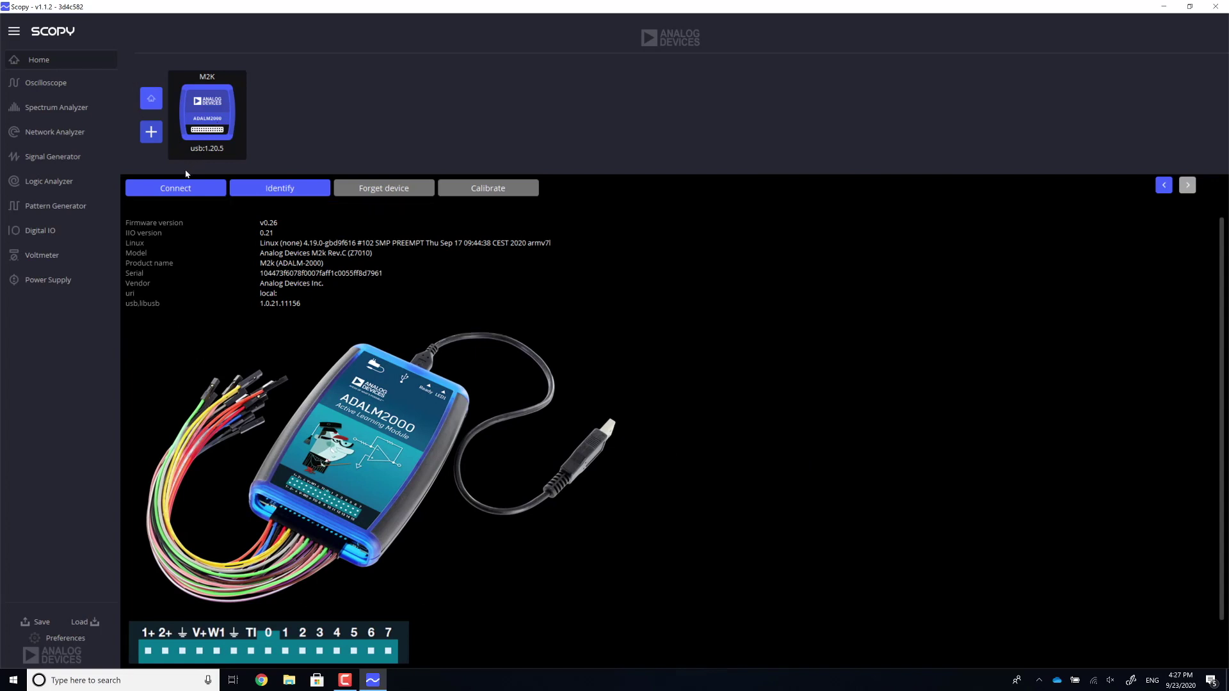
{"action": "left_click", "coordinate": [170, 190]}
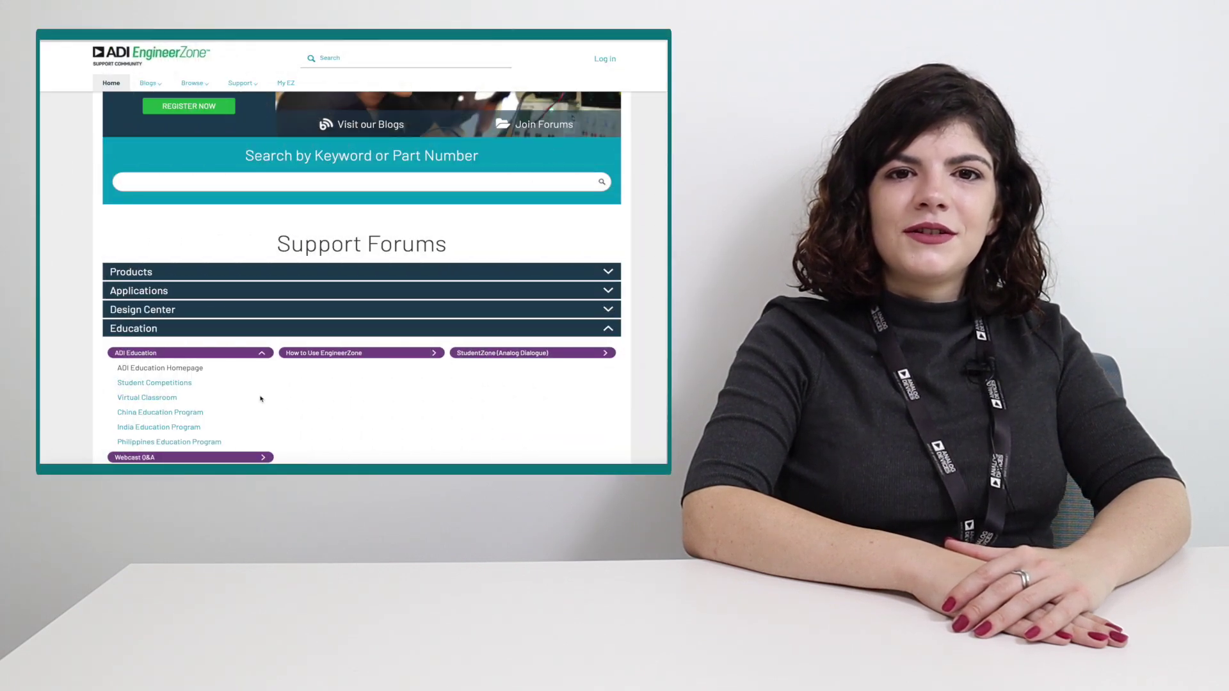
Open the Virtual Classroom for ADI University Program link under Education.
{"action": "left_click", "coordinate": [168, 398]}
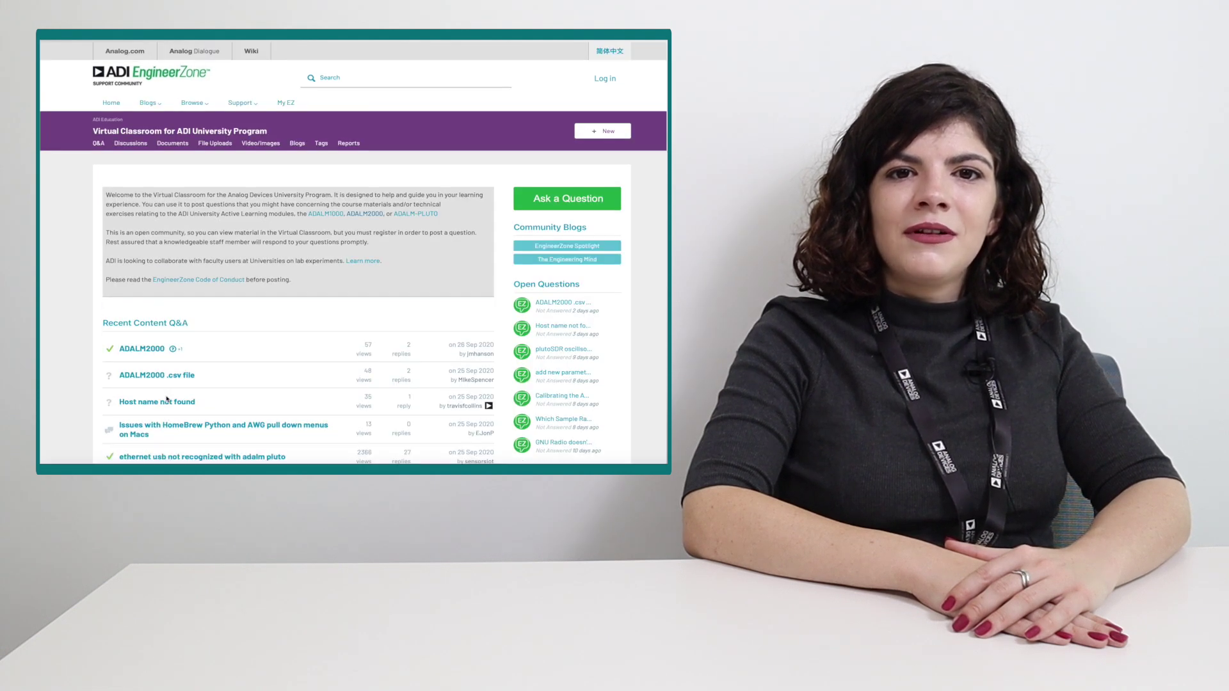